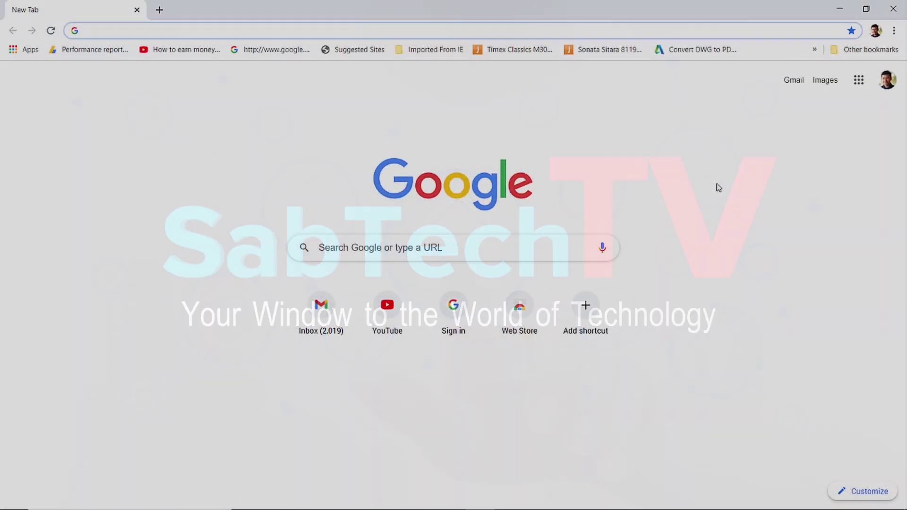
Search Google for "pdf combiner" and go to the combinepdf.com result
left_click(143, 31)
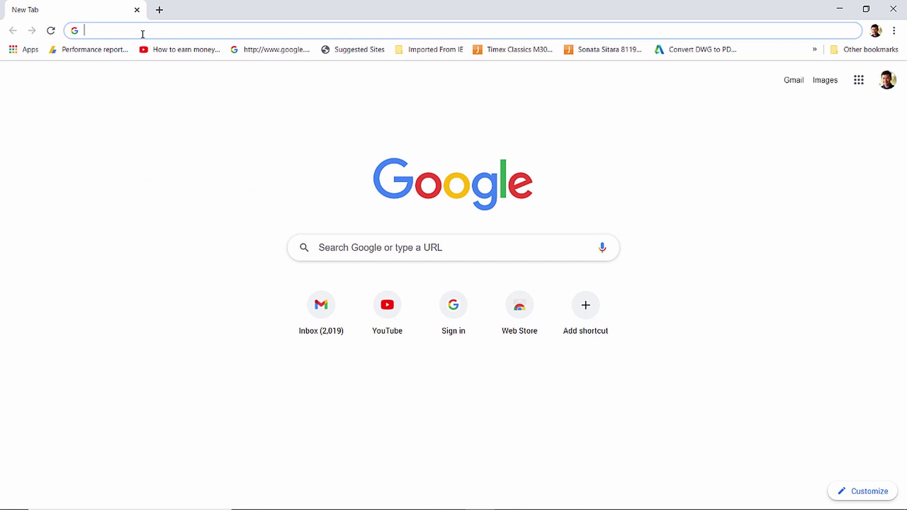
type("pdf combiner")
key("Return")
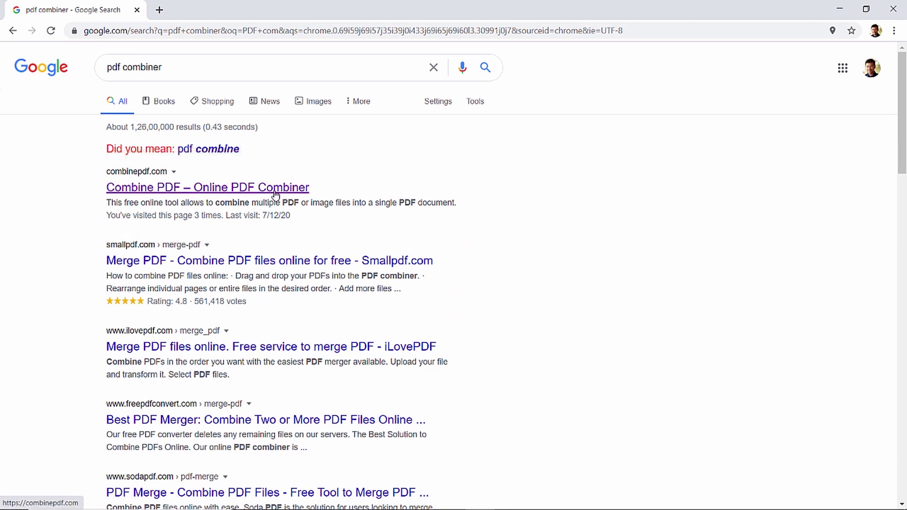
left_click(276, 193)
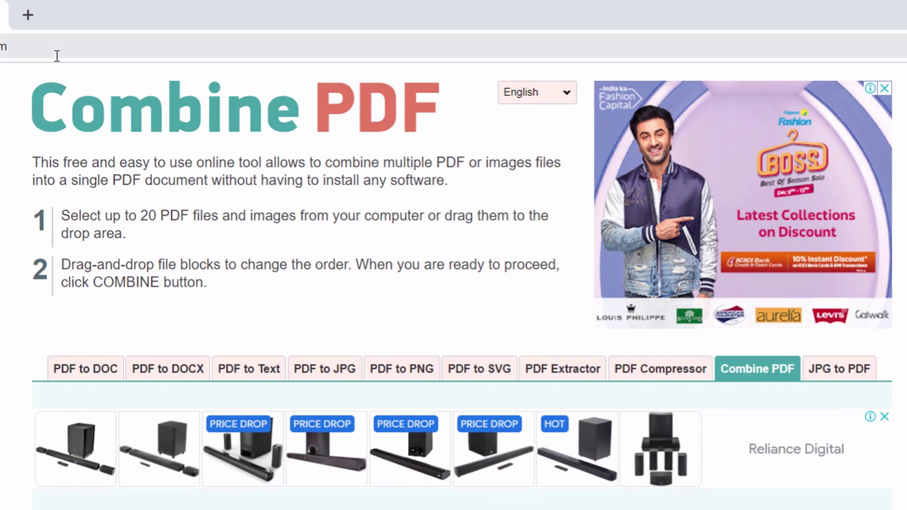
scroll(377, 268, "down", 2)
scroll(375, 283, "up", 2)
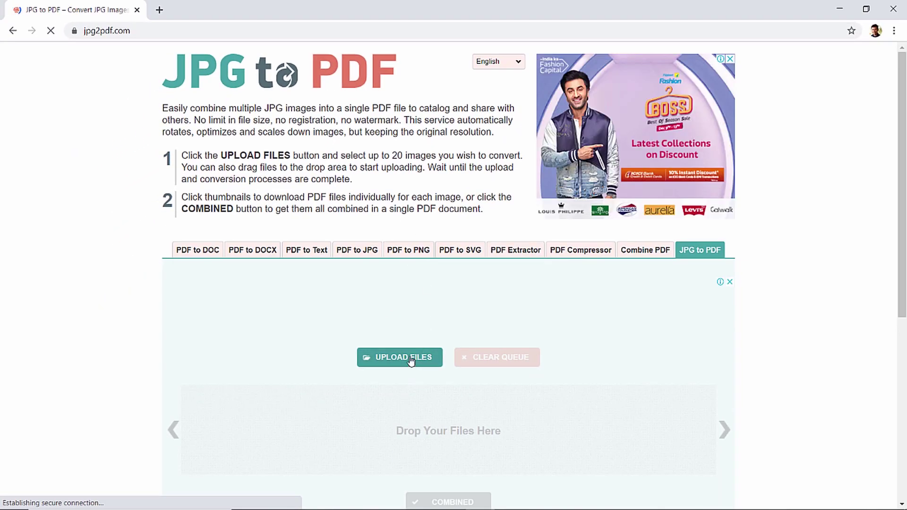
Convert the FRONT VIEW image to PDF and download FRONT VIEW.pdf
left_click(400, 358)
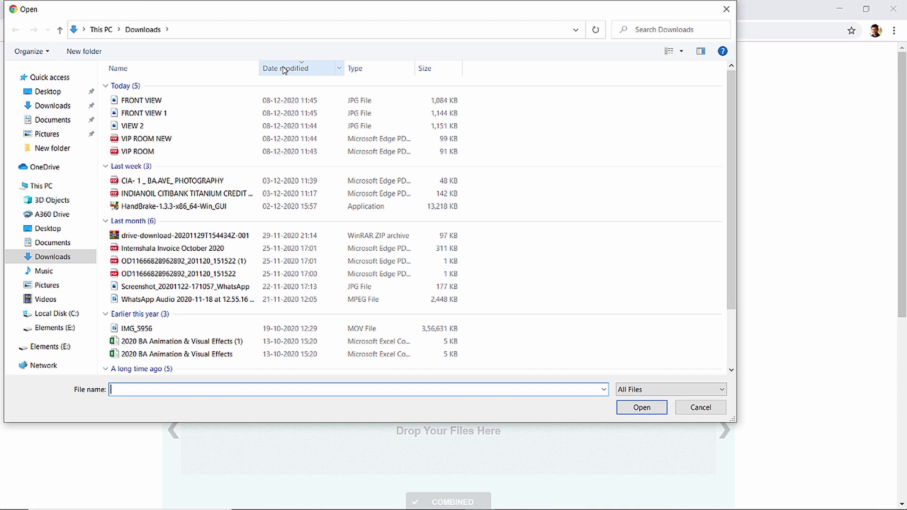
left_click(681, 51)
left_click(709, 124)
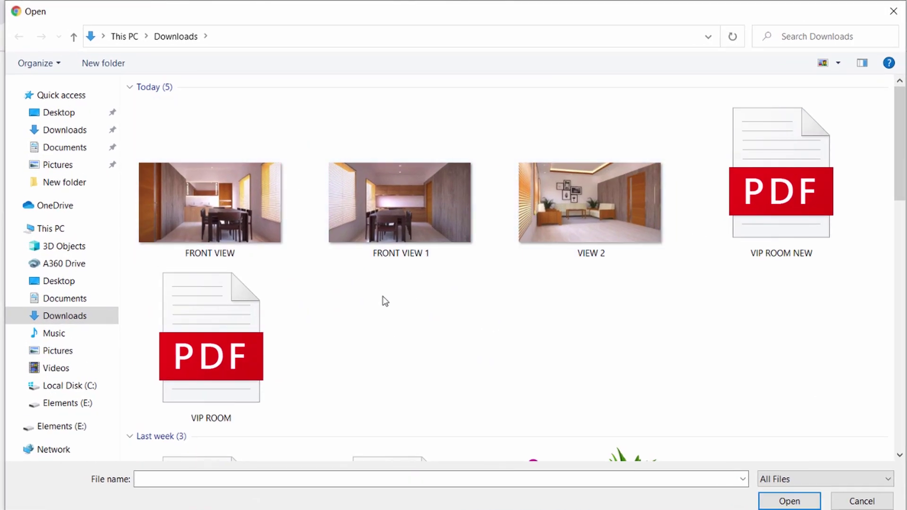
left_click(244, 221)
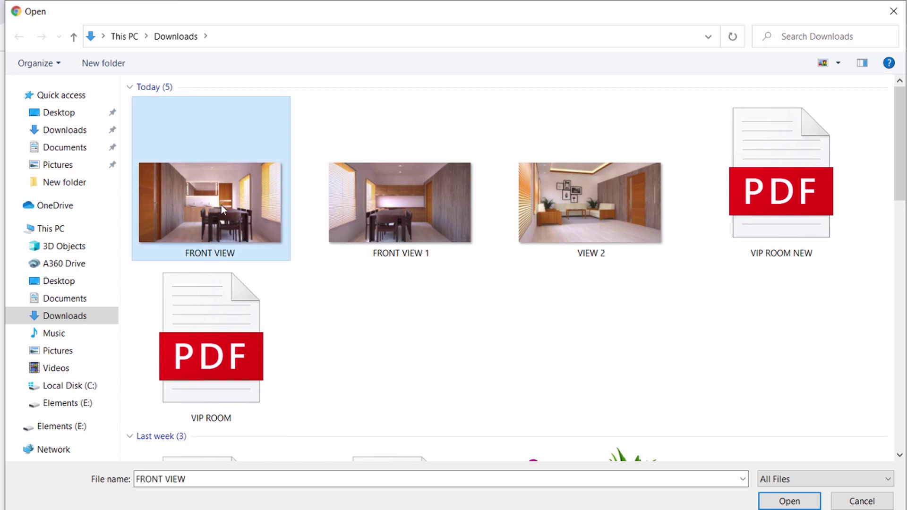
left_click(788, 502)
scroll(477, 317, "down", 2)
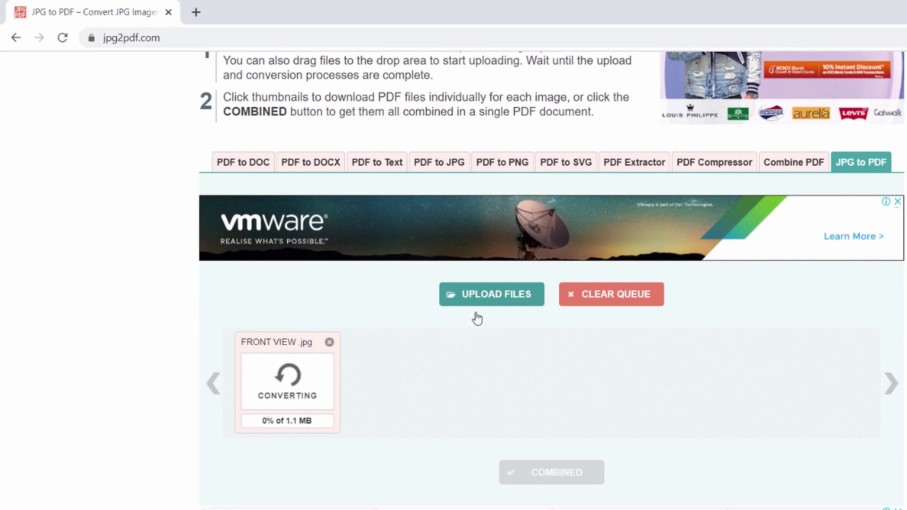
scroll(476, 352, "down", 1)
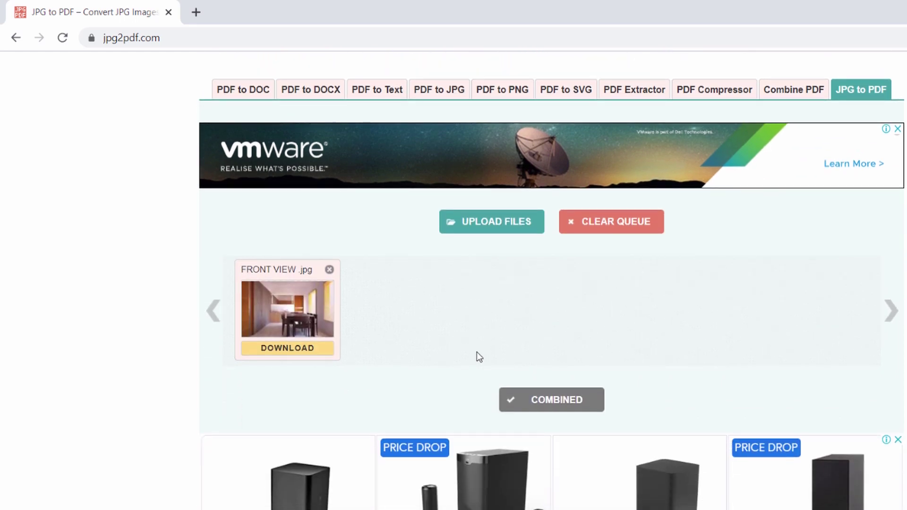
left_click(320, 354)
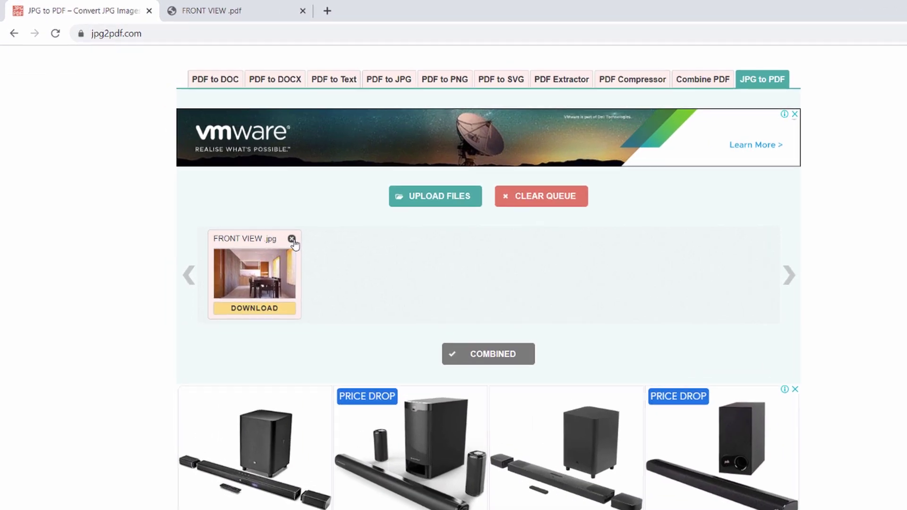
Clear the queue, then convert the FRONT VIEW 1 and VIEW 2 images to PDF
left_click(268, 221)
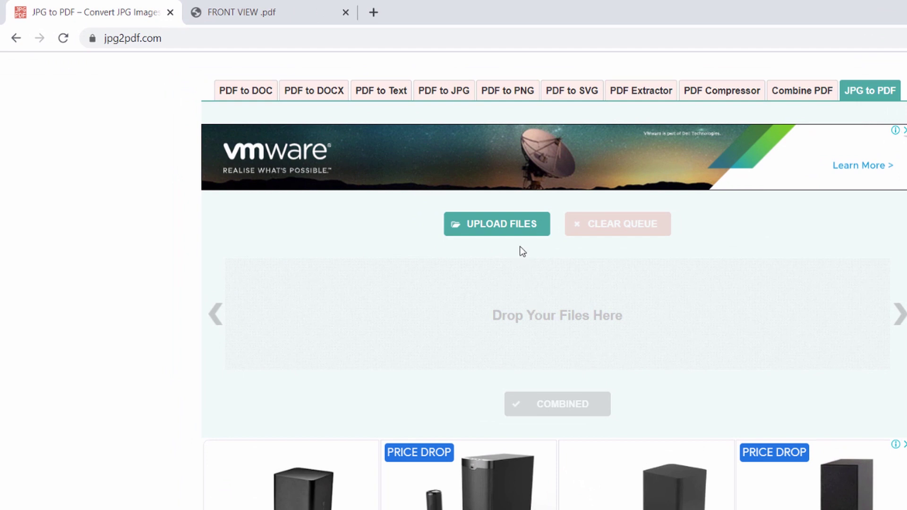
left_click(506, 227)
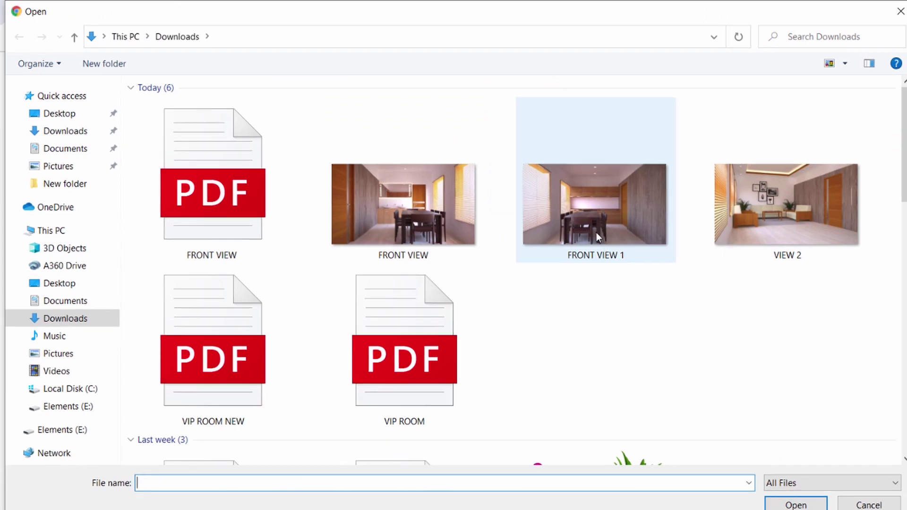
left_click(597, 233)
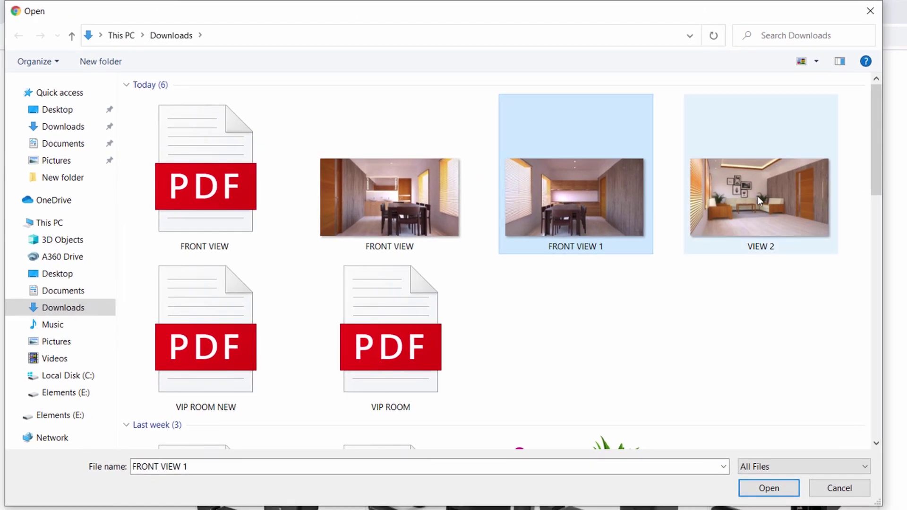
left_click(758, 197, "ctrl")
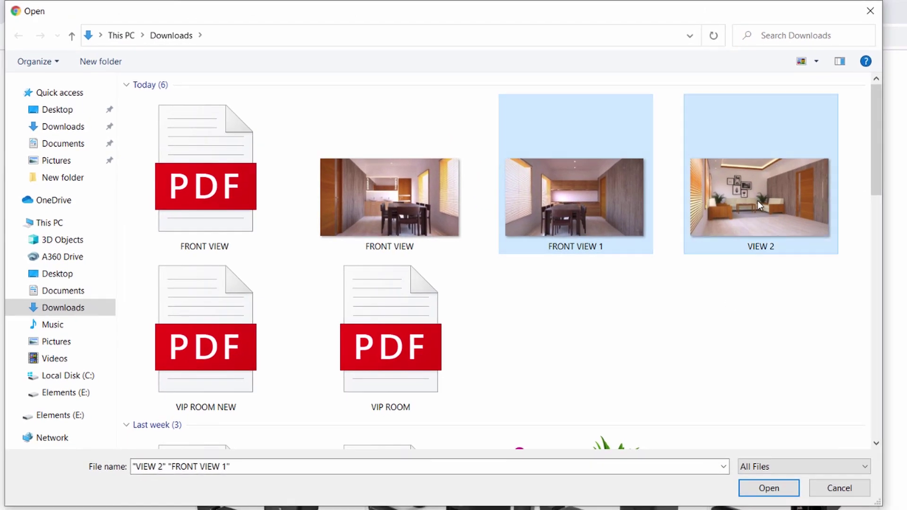
left_click(770, 489)
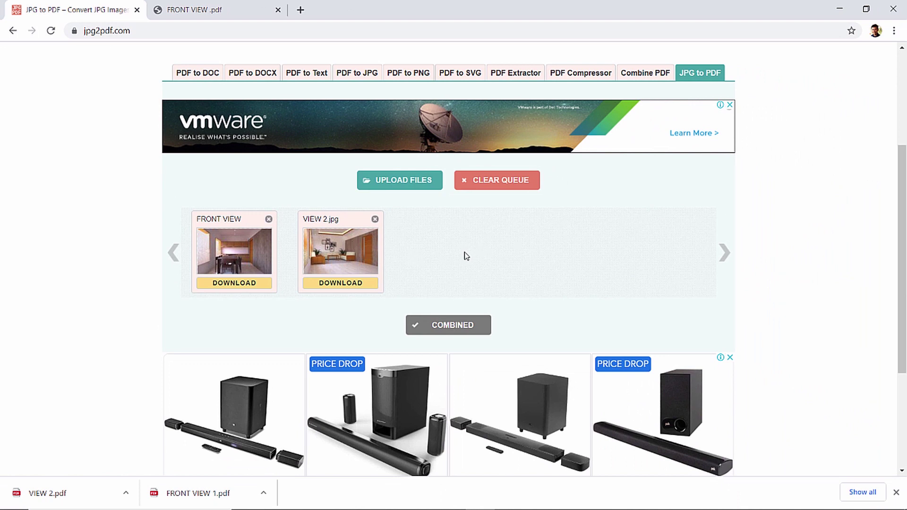
Upload the VIEW 2, FRONT VIEW 1, FRONT VIEW and VIP ROOM PDFs from Downloads to Combine PDF
left_click(649, 71)
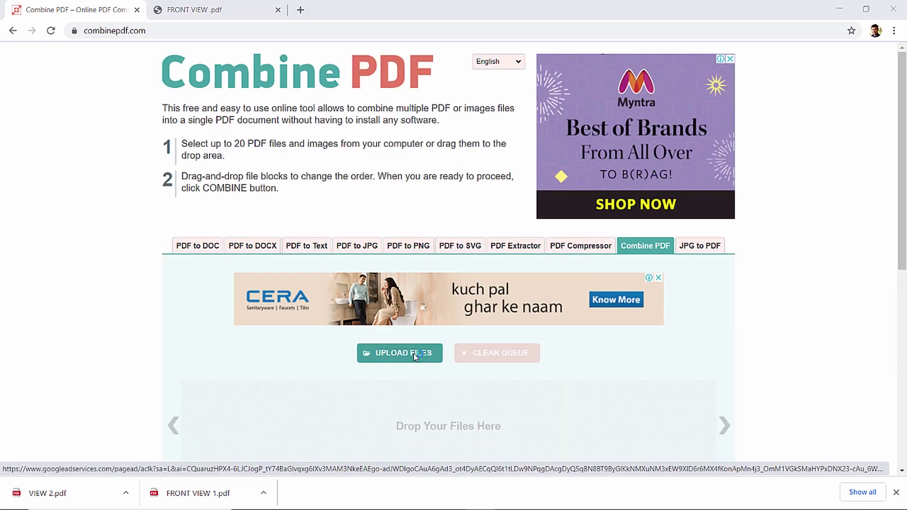
left_click(413, 354)
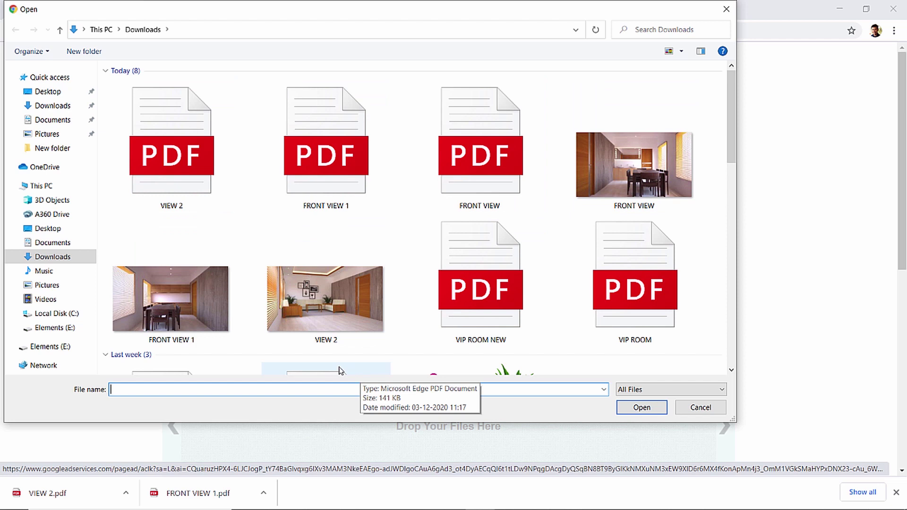
left_click(174, 183)
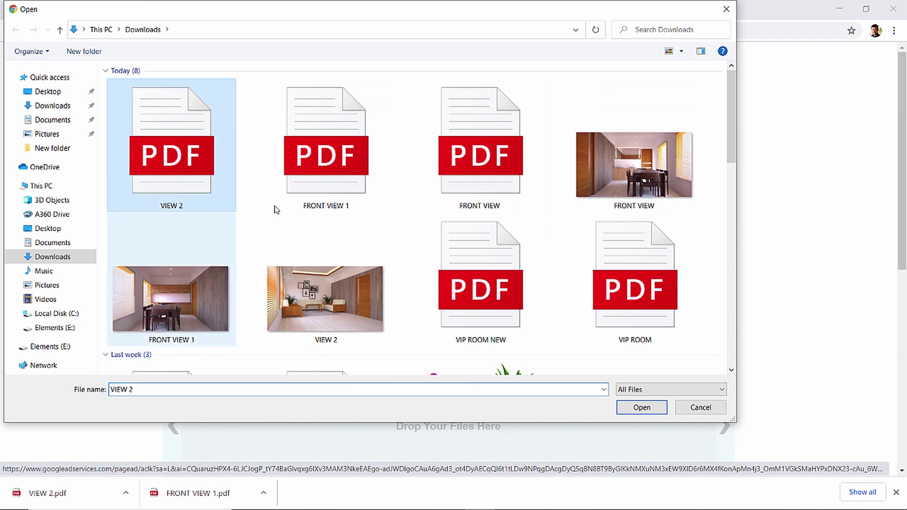
left_click(326, 177, "ctrl")
left_click(493, 160, "ctrl")
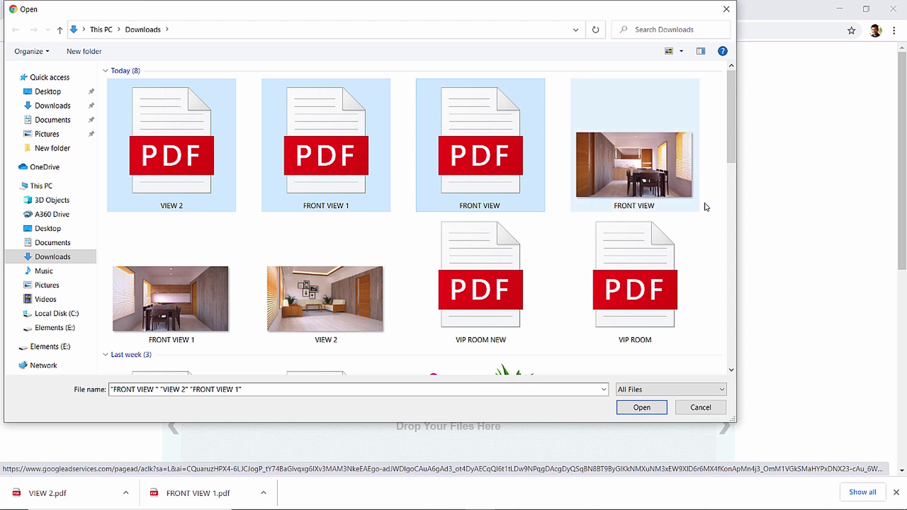
left_click_drag(732, 137, 732, 163)
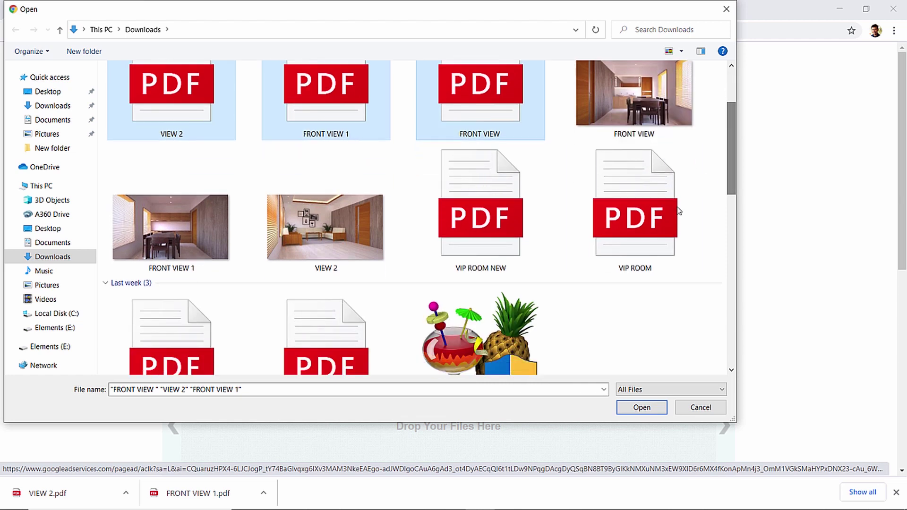
mouse_move(636, 283)
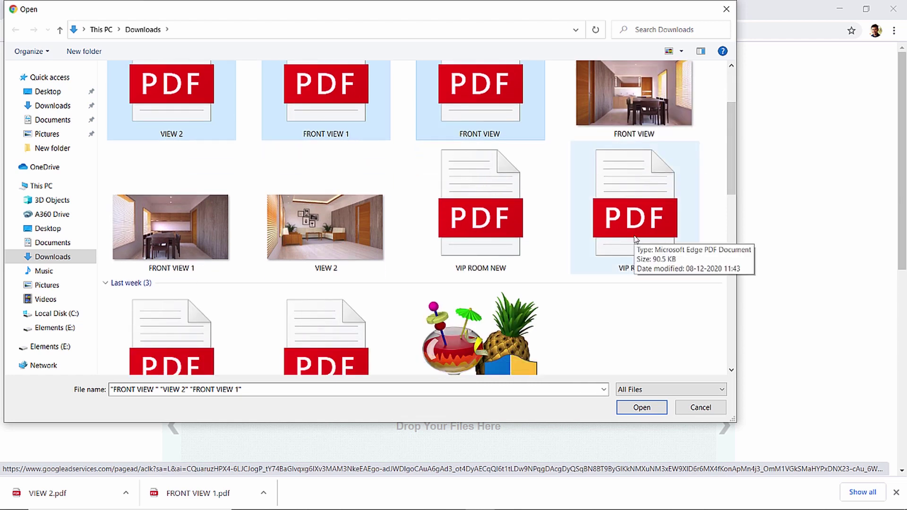
left_click(636, 241, "ctrl")
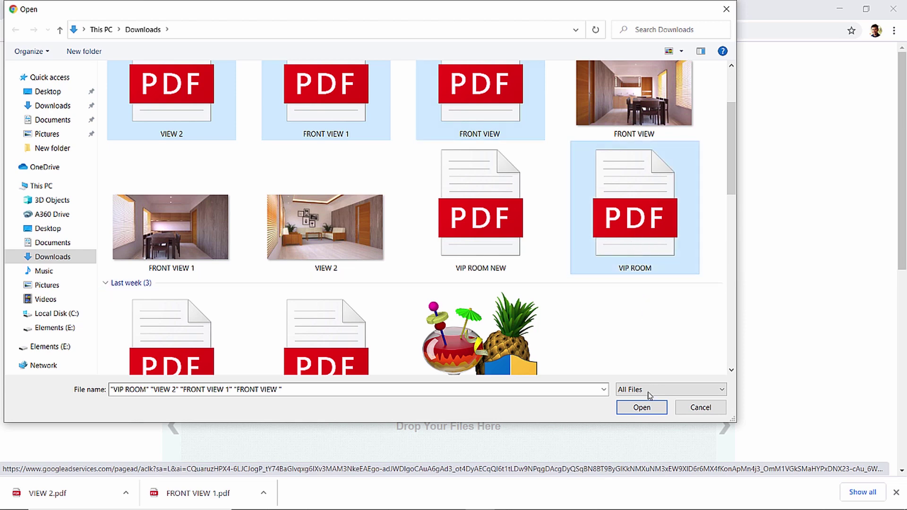
left_click(642, 408)
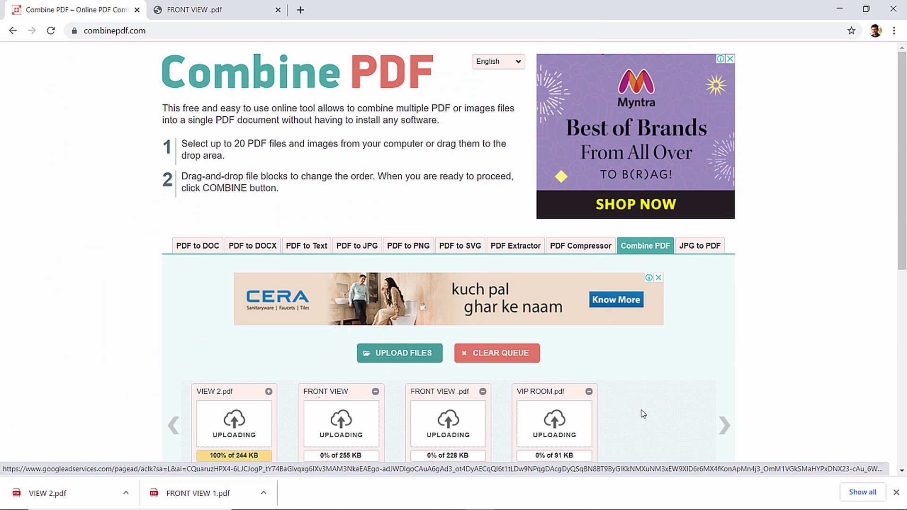
scroll(496, 319, "down", 3)
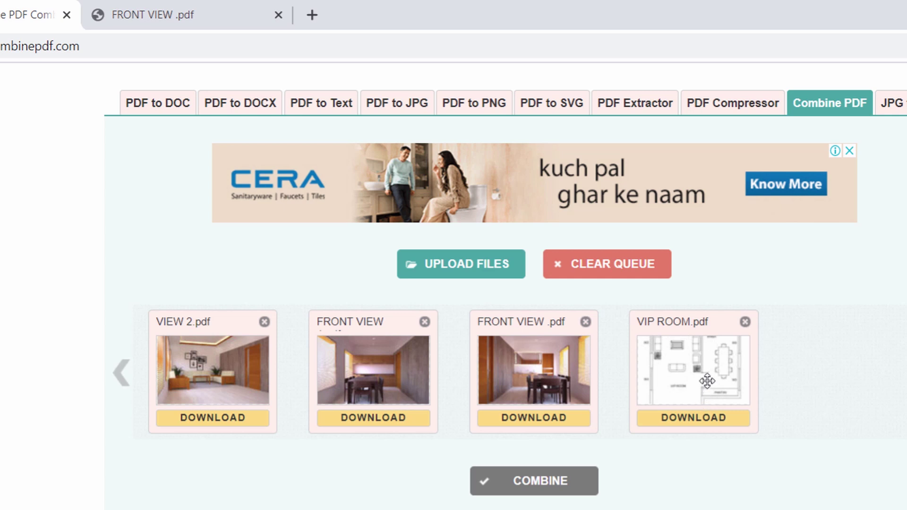
Move VIP ROOM.pdf to the last position and combine the four files into combinepdf.pdf
left_click_drag(704, 398, 495, 335)
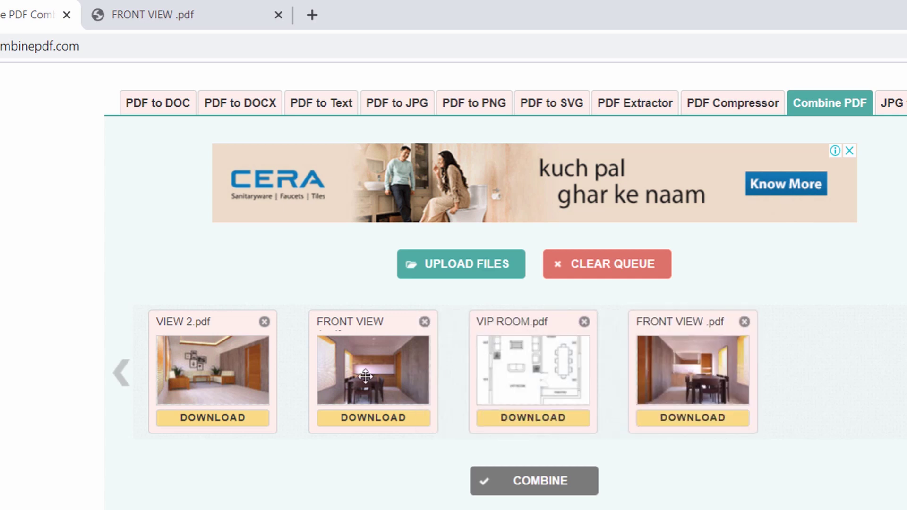
left_click_drag(366, 376, 539, 372)
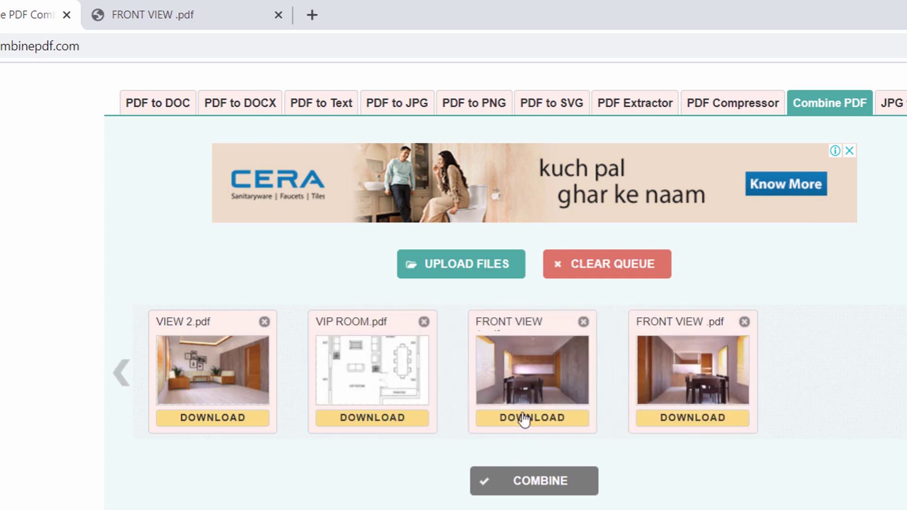
left_click_drag(468, 376, 663, 376)
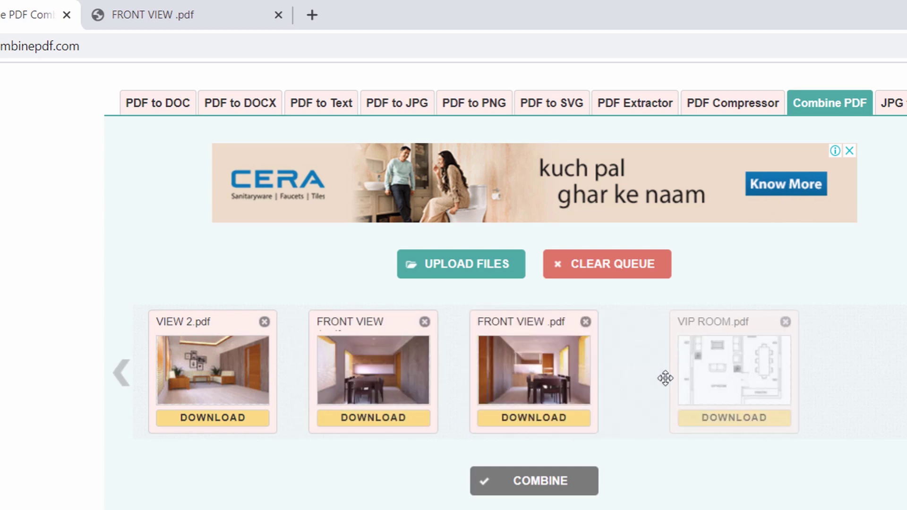
left_click(551, 482)
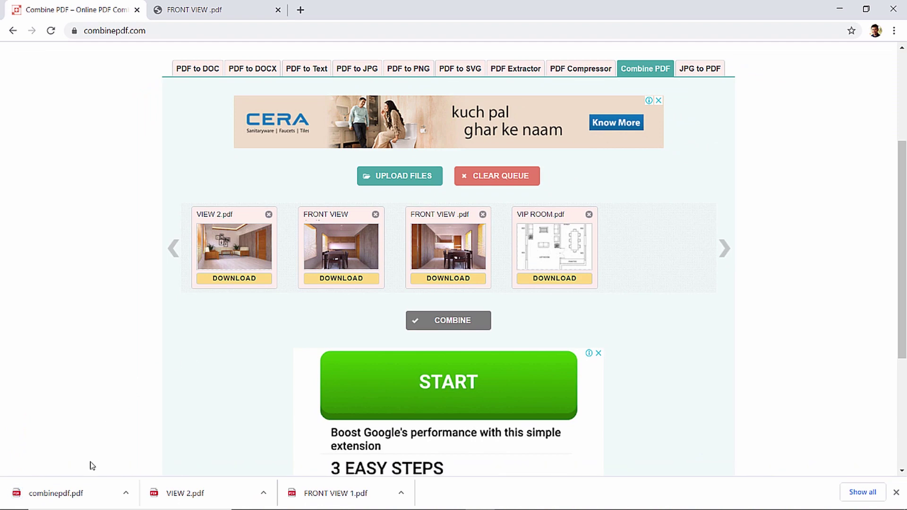
Open the downloaded combinepdf.pdf from the download bar
left_click(56, 493)
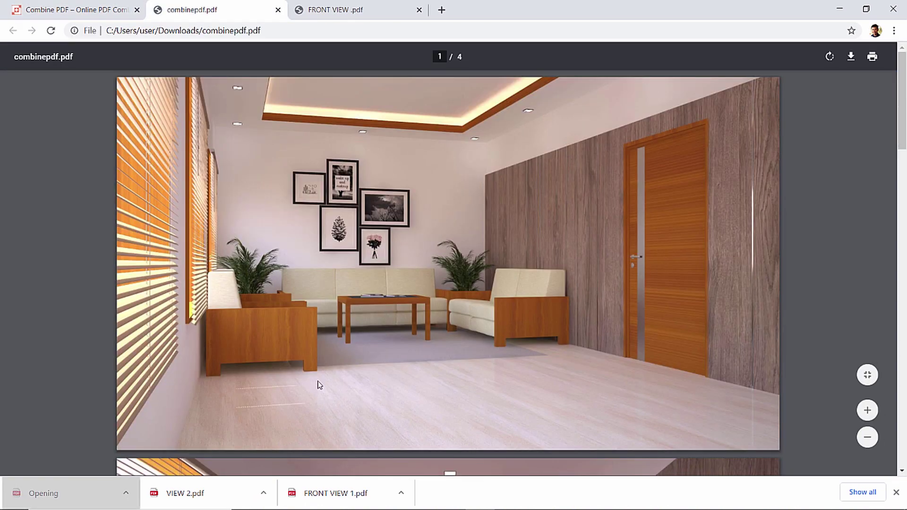
mouse_move(903, 107)
left_mouse_down()
mouse_move(903, 119)
mouse_move(899, 72)
left_mouse_up()
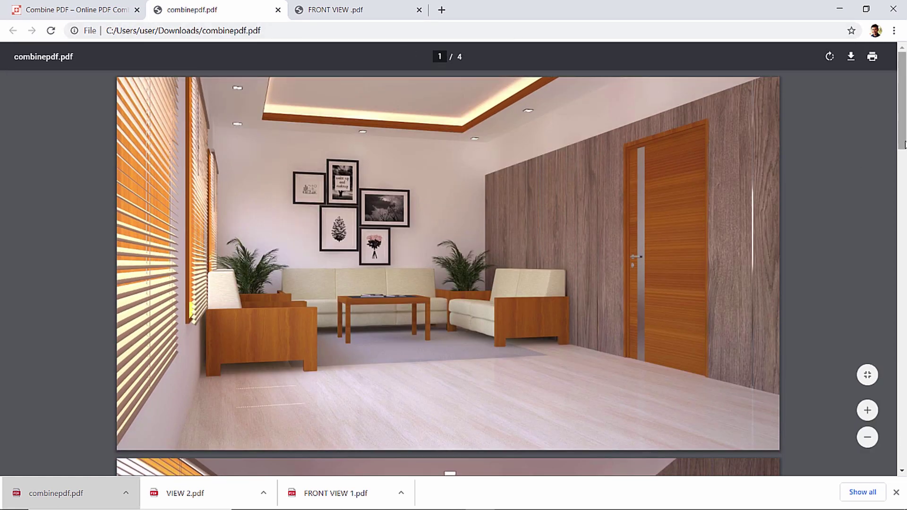
mouse_move(902, 100)
left_mouse_down()
mouse_move(877, 419)
mouse_move(904, 394)
left_mouse_up()
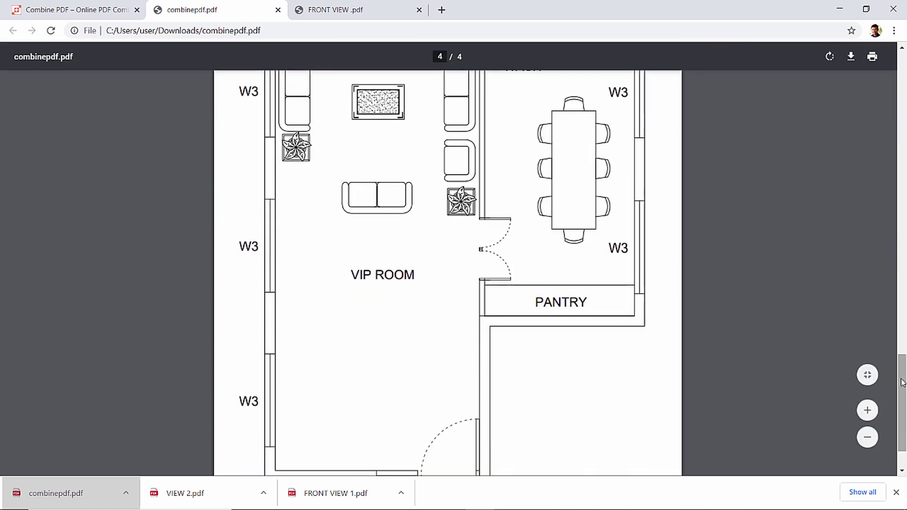
left_click_drag(902, 379, 900, 403)
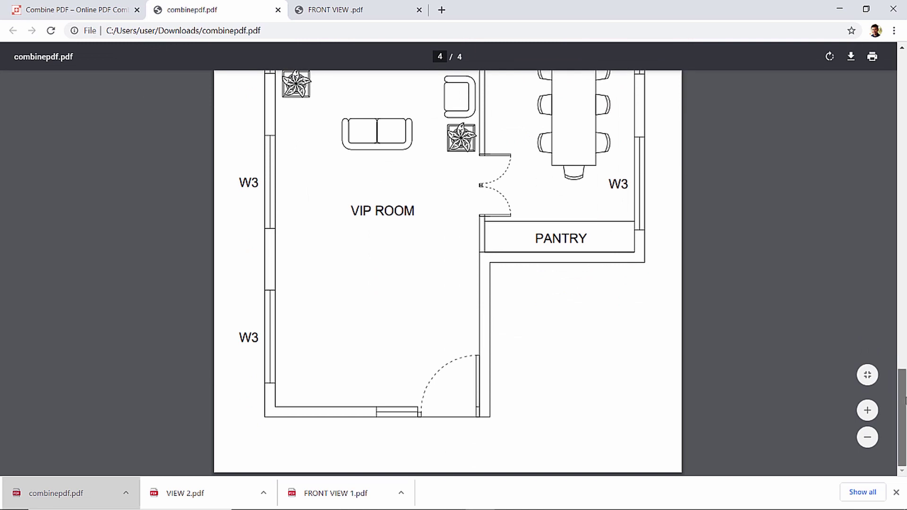
left_click_drag(900, 397, 903, 57)
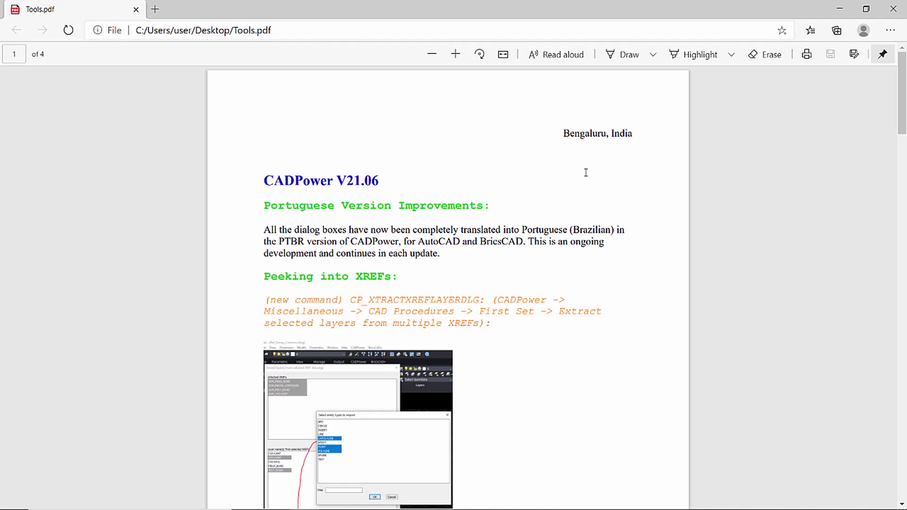
scroll(587, 173, "down", 2)
scroll(581, 179, "down", 2)
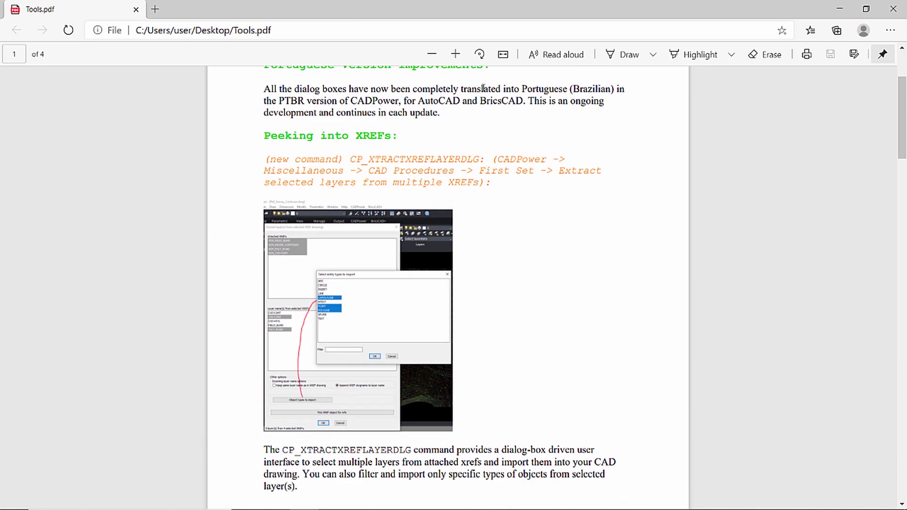
scroll(485, 114, "down", 4)
scroll(484, 142, "down", 4)
scroll(484, 149, "down", 4)
scroll(487, 155, "down", 4)
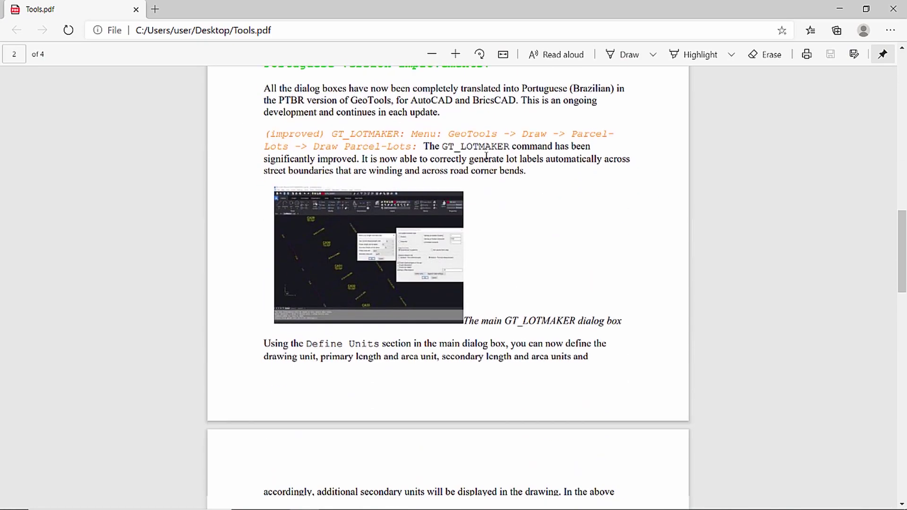
scroll(487, 155, "down", 5)
scroll(487, 163, "down", 4)
scroll(486, 174, "down", 4)
scroll(487, 180, "down", 3)
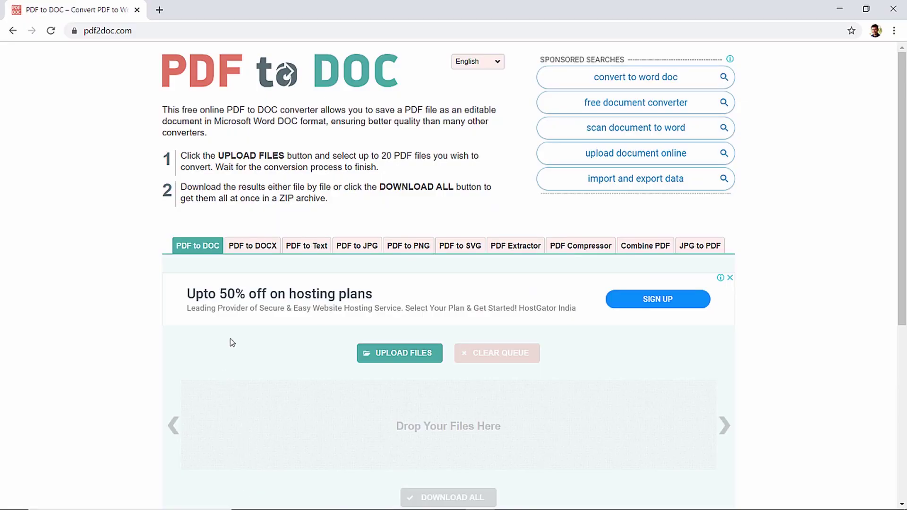
Convert Tools.pdf from the Desktop to DOCX on pdf2docx.com and open the downloaded zip
left_click(253, 246)
left_click(418, 354)
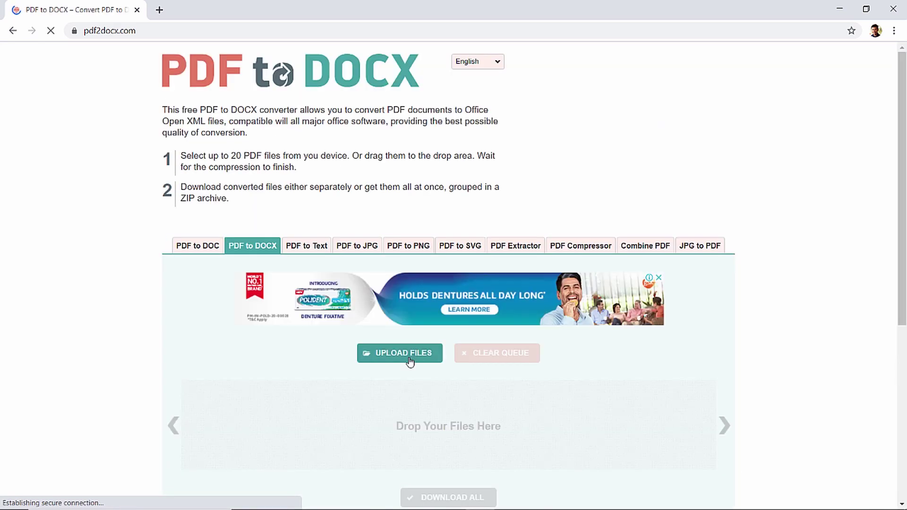
scroll(631, 268, "down", 5)
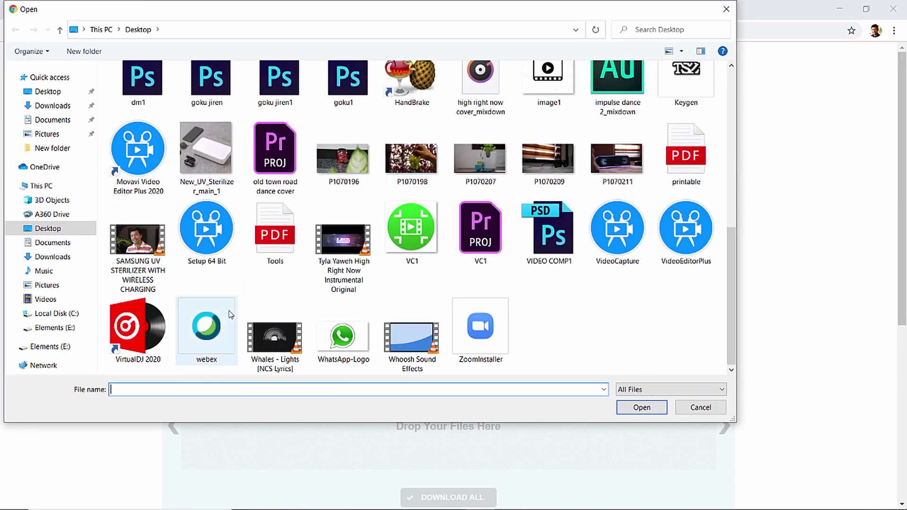
left_click(275, 235)
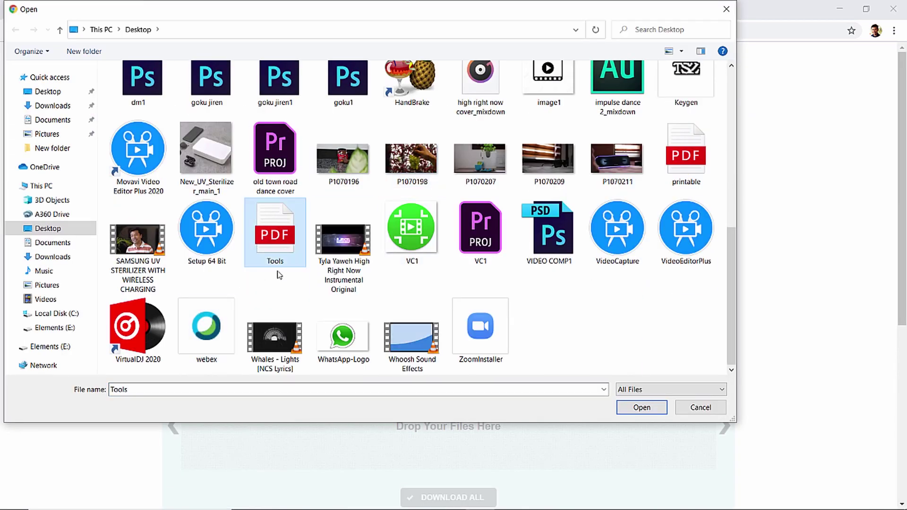
left_click(641, 408)
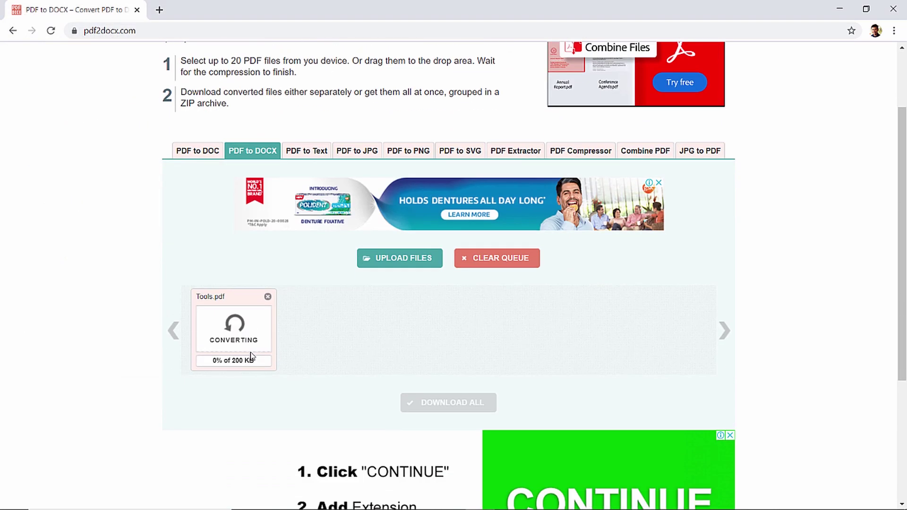
scroll(401, 390, "down", 2)
scroll(377, 315, "down", 3)
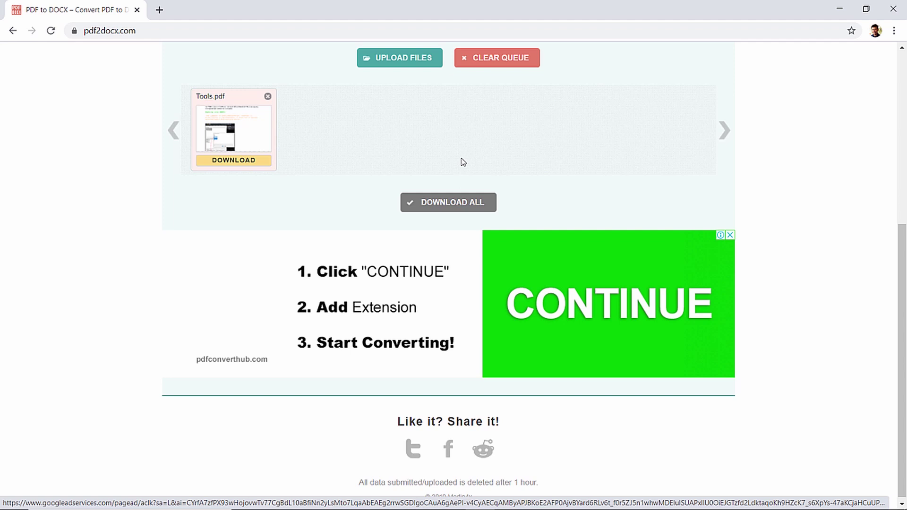
left_click(450, 209)
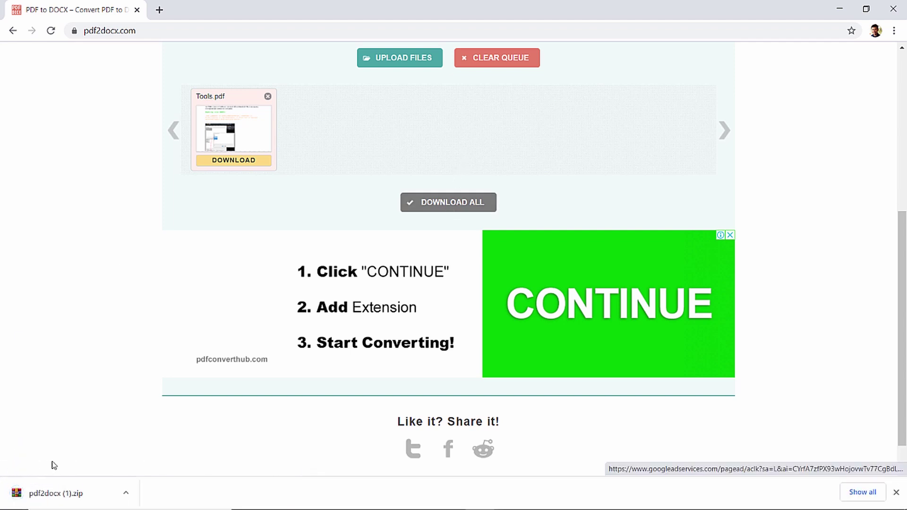
left_click(61, 497)
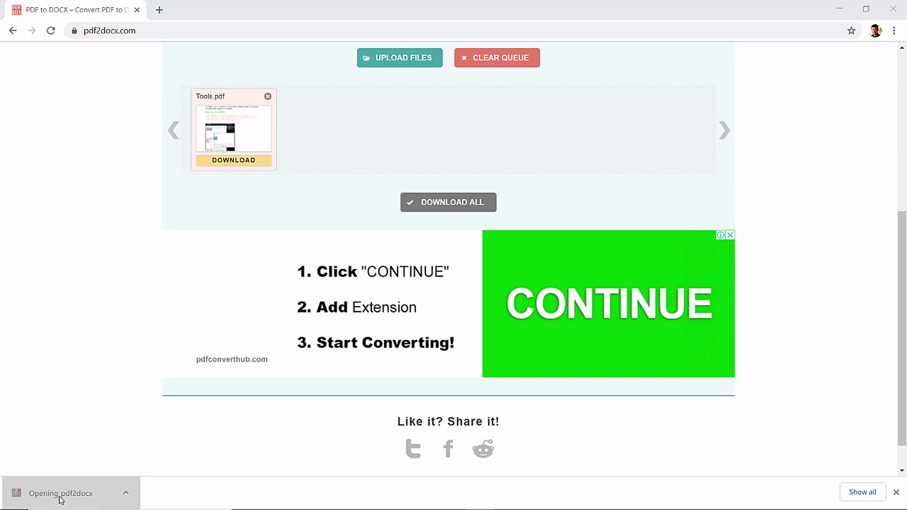
Drag Tools.docx from the WinRAR archive to the desktop, close WinRAR, and open Tools.docx
left_click(840, 9)
left_click(150, 137)
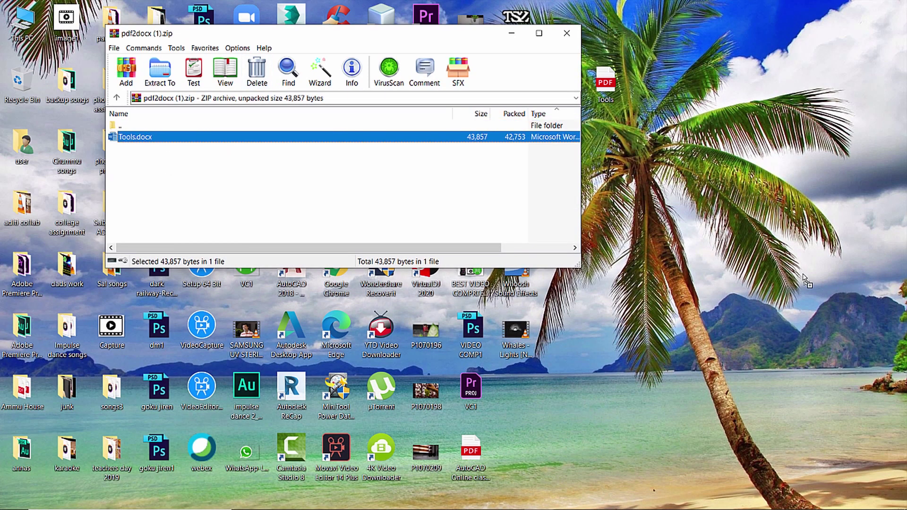
left_click(688, 275)
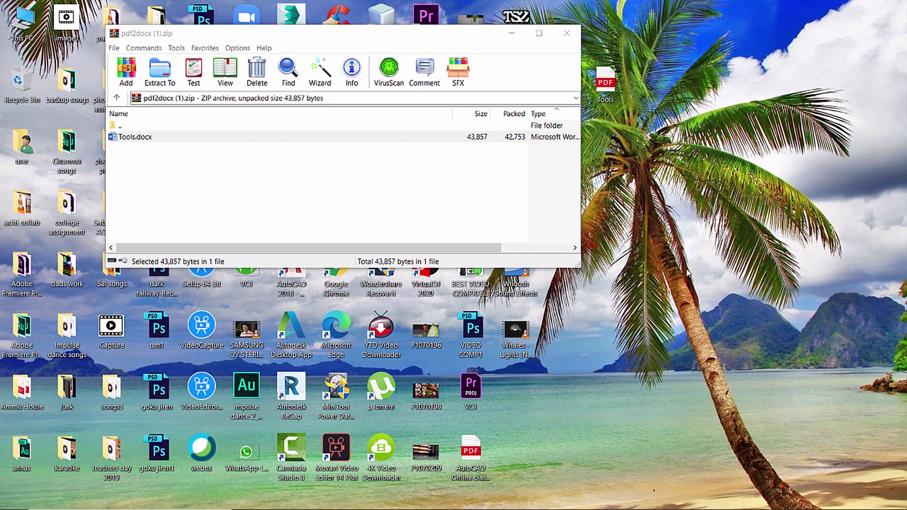
left_click(567, 34)
double_click(696, 266)
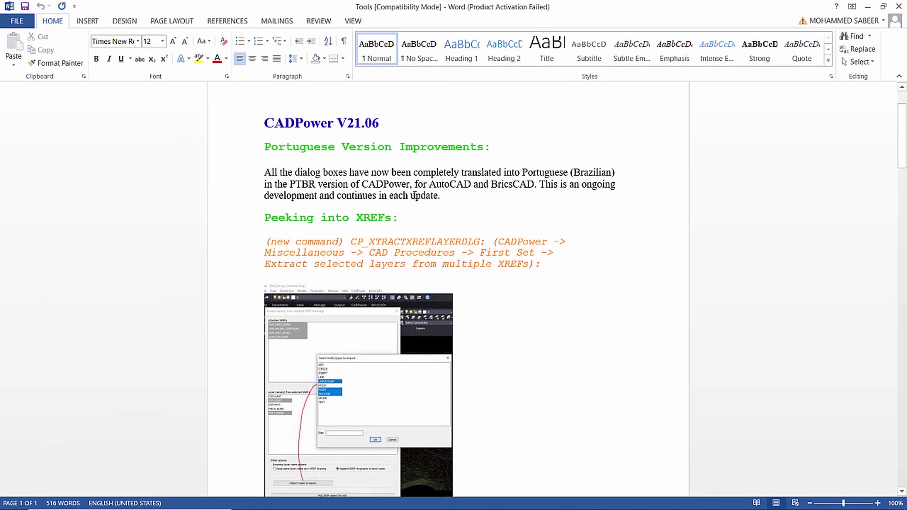
scroll(415, 198, "down", 3)
scroll(415, 198, "up", 3)
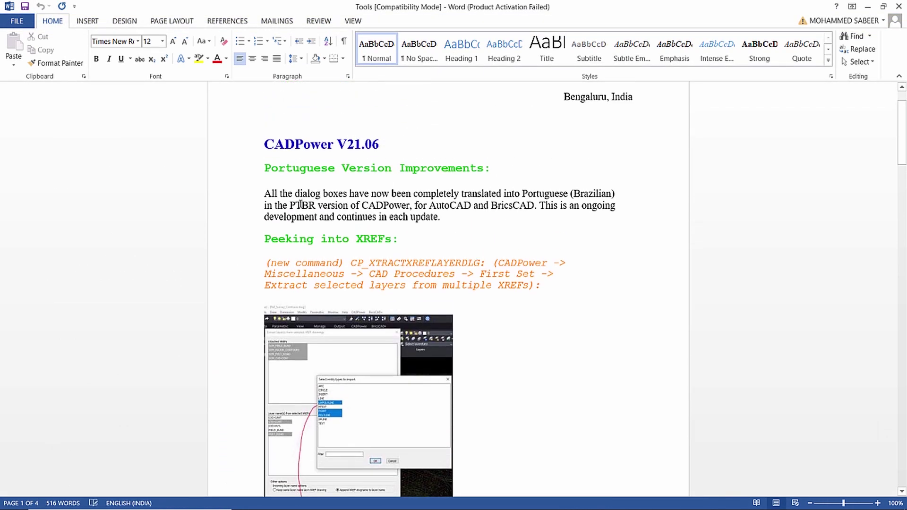
scroll(426, 244, "down", 5)
scroll(418, 248, "down", 4)
scroll(411, 255, "down", 3)
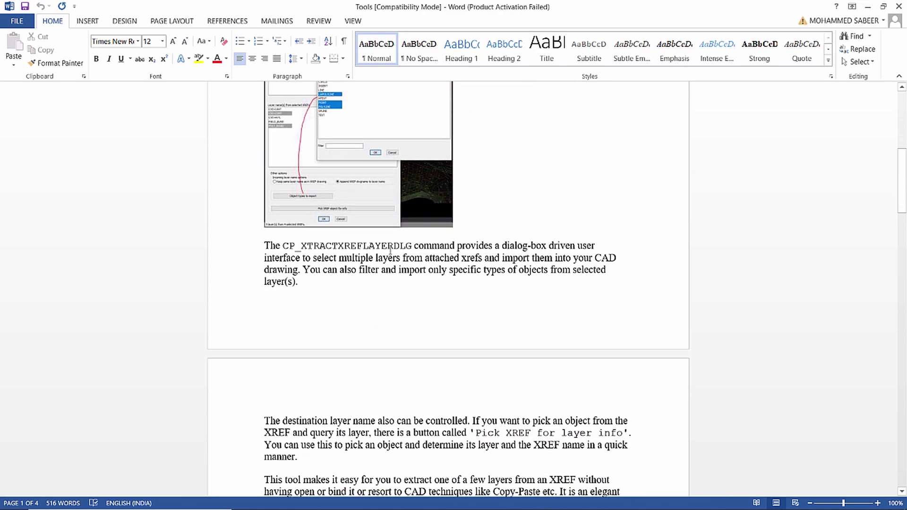
scroll(407, 271, "down", 4)
scroll(407, 271, "down", 5)
scroll(426, 283, "down", 5)
scroll(460, 298, "down", 5)
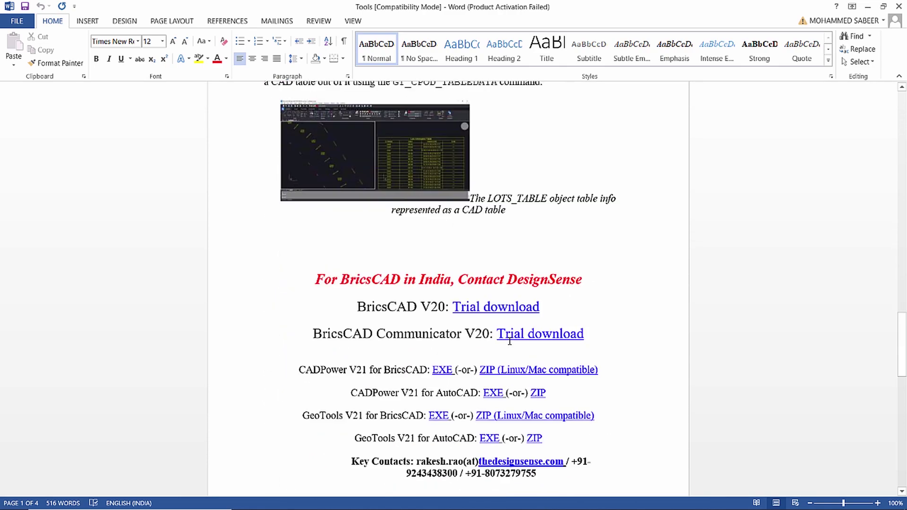
scroll(528, 325, "down", 3)
scroll(528, 325, "down", 1)
Follow the BricsCAD Communicator trial download link in Tools.docx
left_click(565, 275)
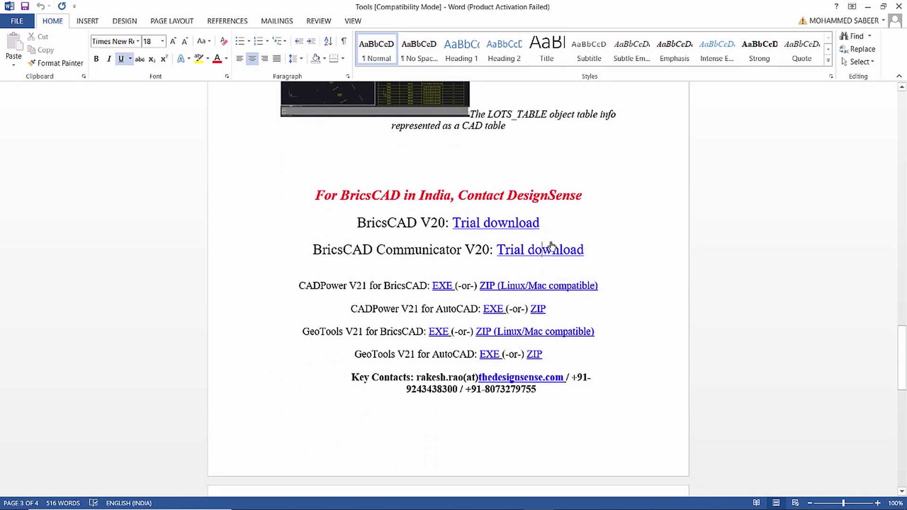